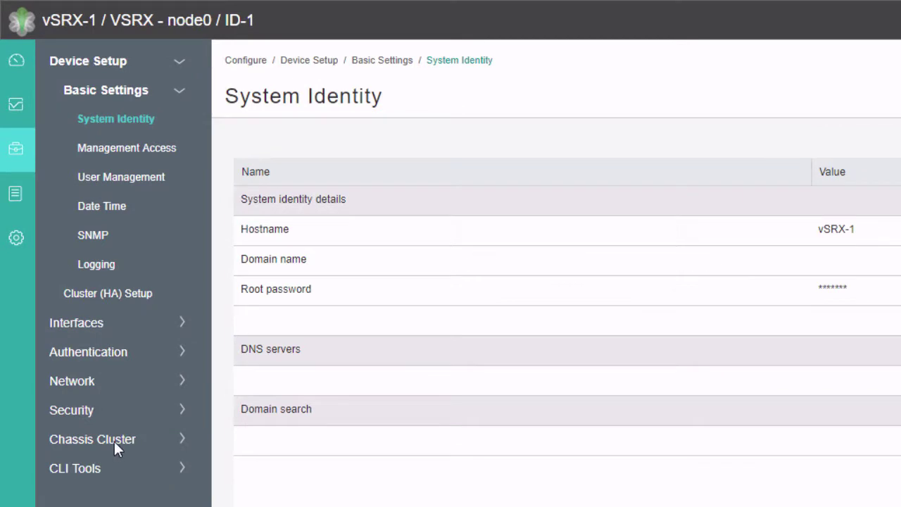
Step: Go to Cluster Configuration's HA Cluster Settings and edit redundancy group 1
click(114, 441)
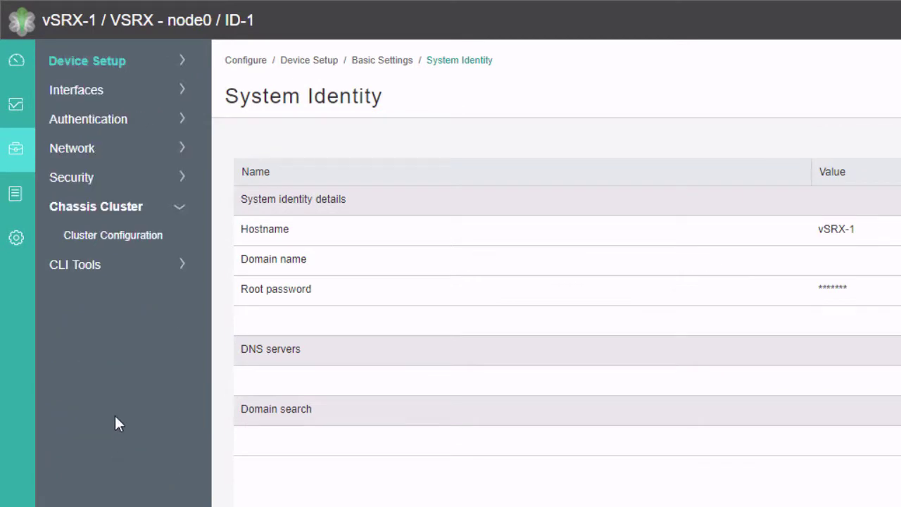
click(114, 241)
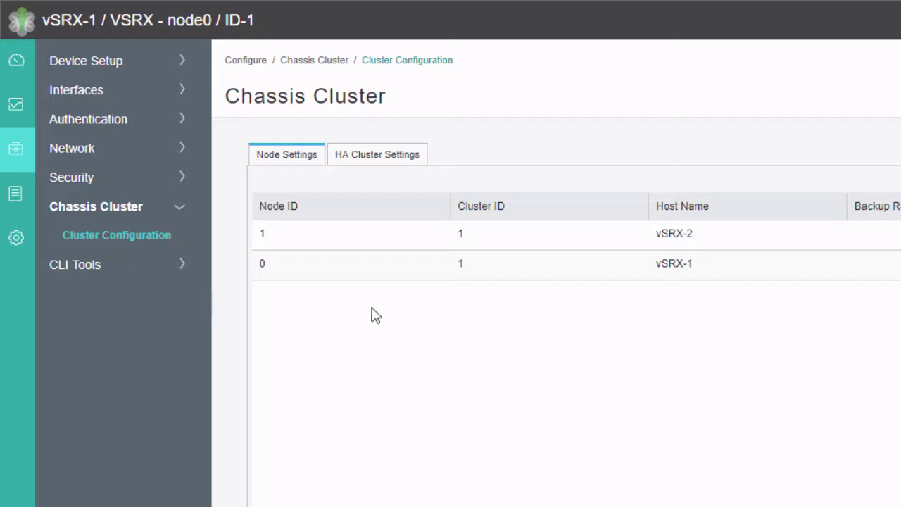
click(385, 152)
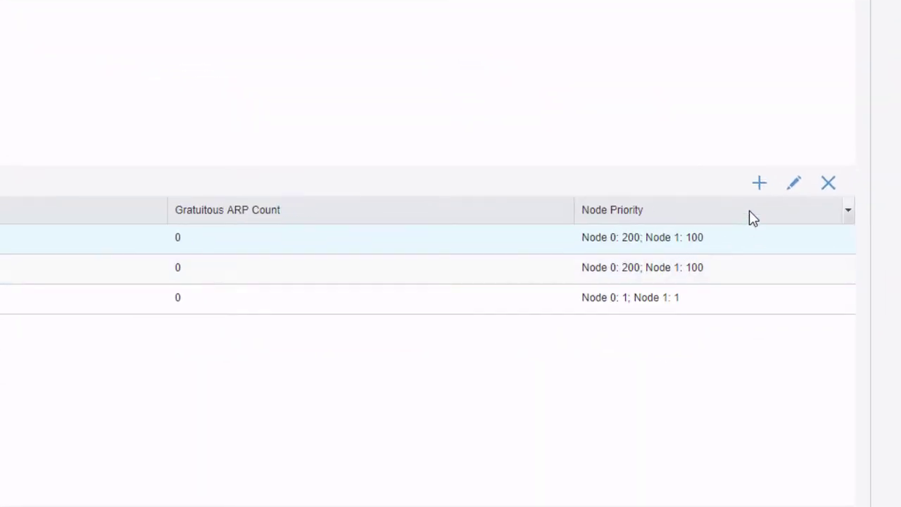
click(793, 185)
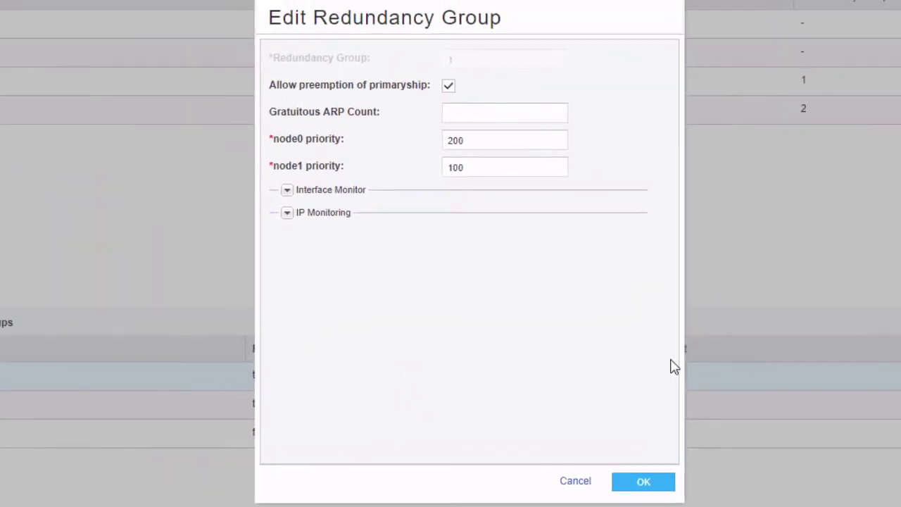
Step: Under IP Monitoring, enter weight 255, threshold 200 and retry count 5
click(287, 213)
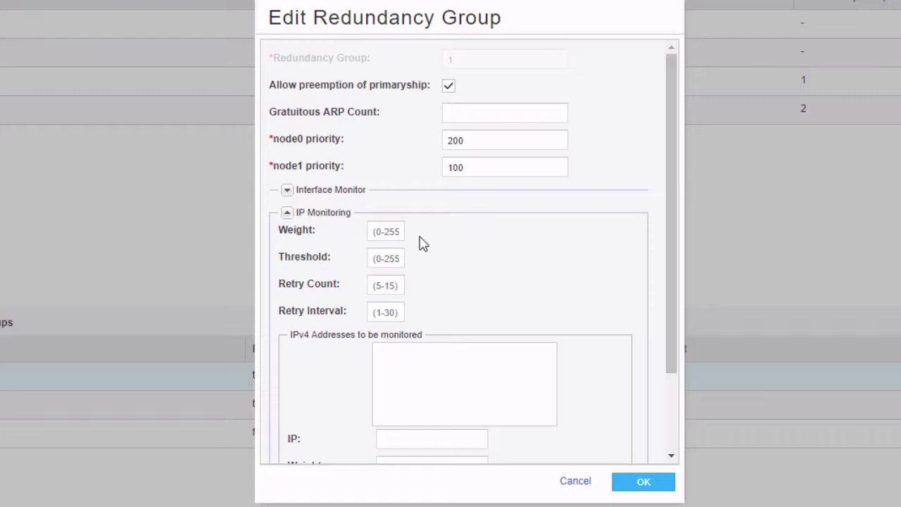
click(400, 238)
text(255)
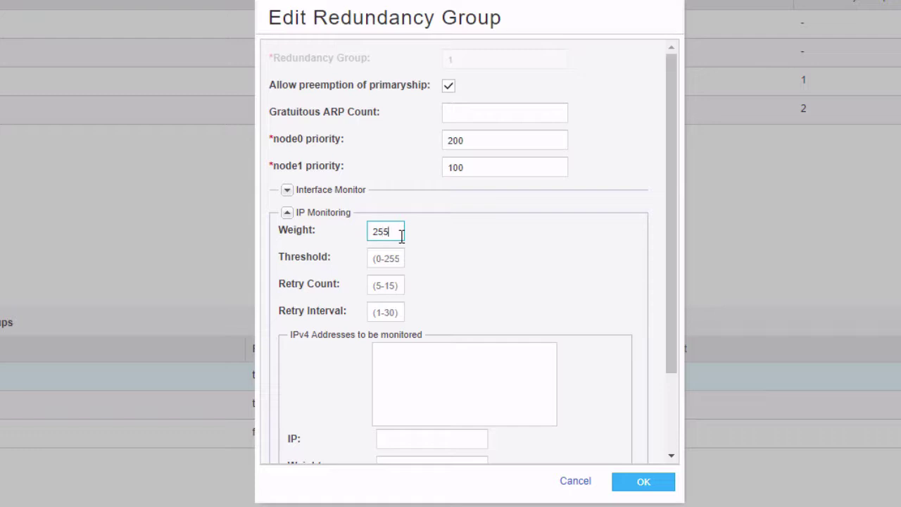
click(532, 271)
click(392, 258)
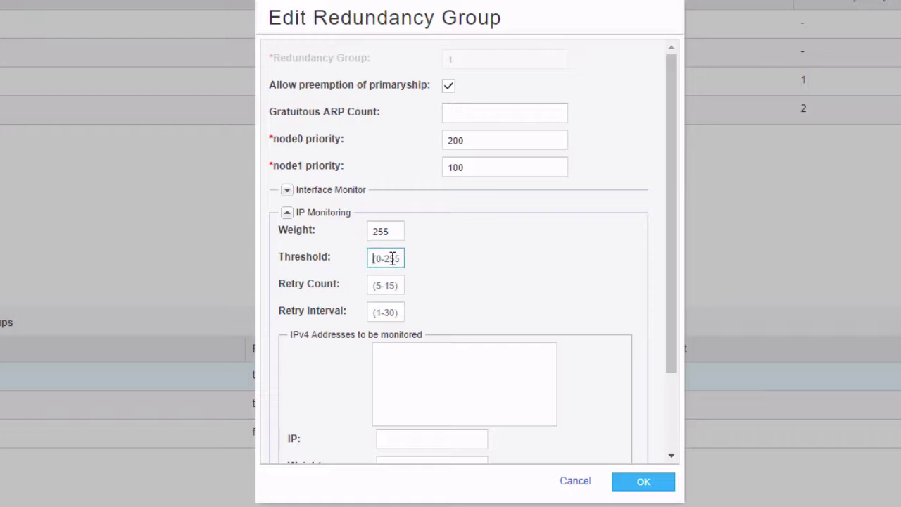
text(200)
key(Tab)
text(5)
key(Tab)
Step: Set retry interval 1 and enter monitored IP 10.11.11.2 with weight 255
text(1)
scroll(475, 252, down, 3)
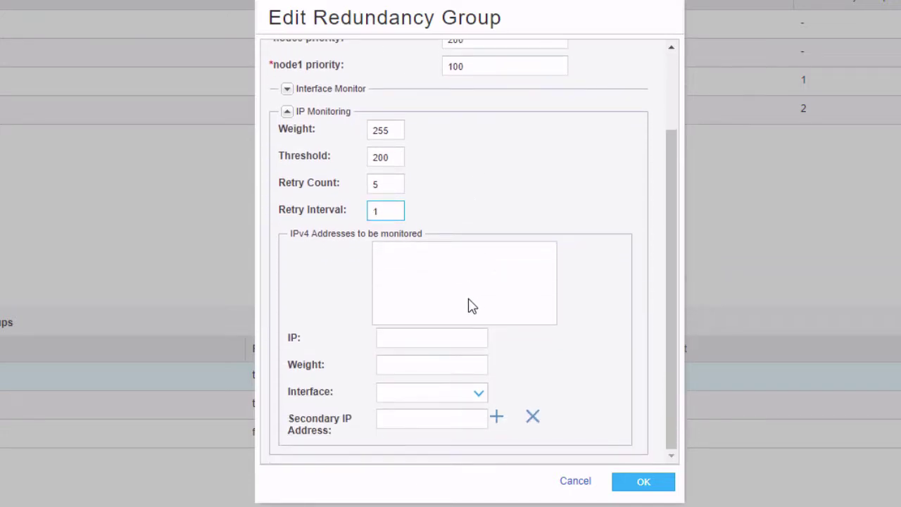
click(439, 336)
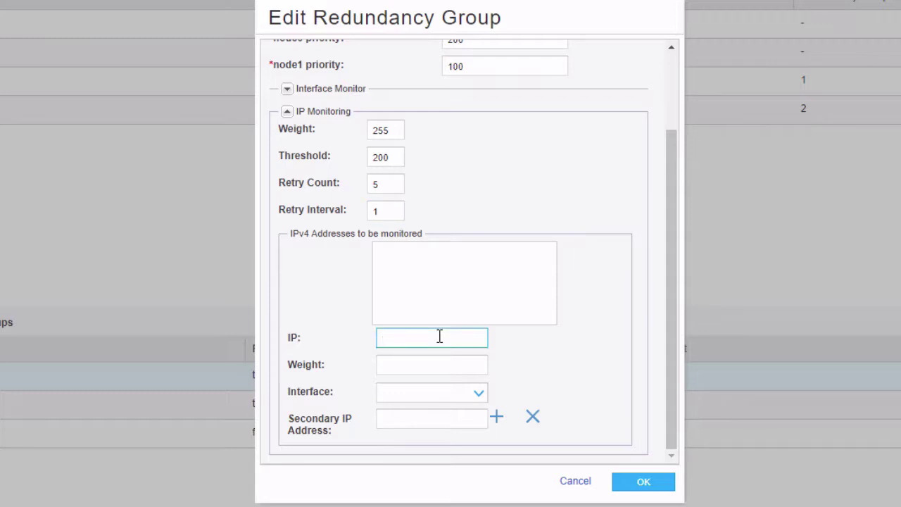
text(10.11.11.2)
click(413, 363)
text(255)
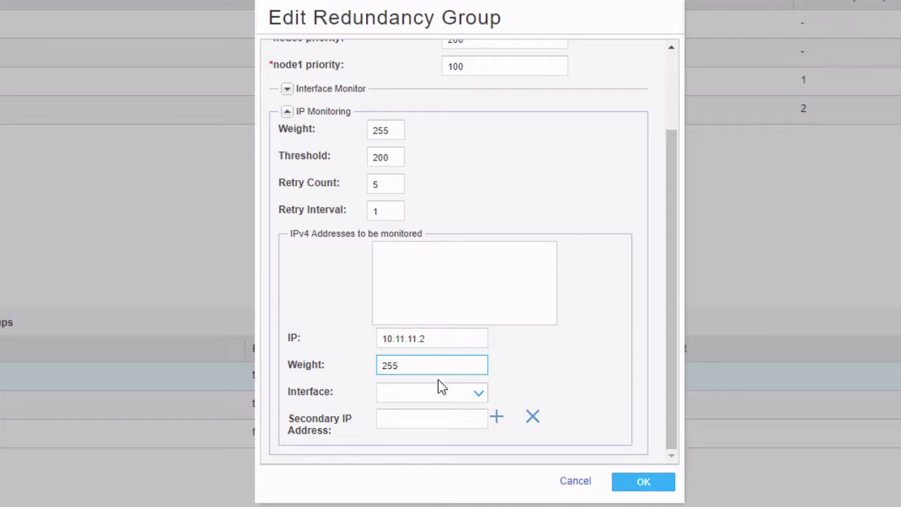
Step: Choose interface reth0.0 and secondary IP 10.11.11.3, and add the 10.11.11.2 entry
click(436, 396)
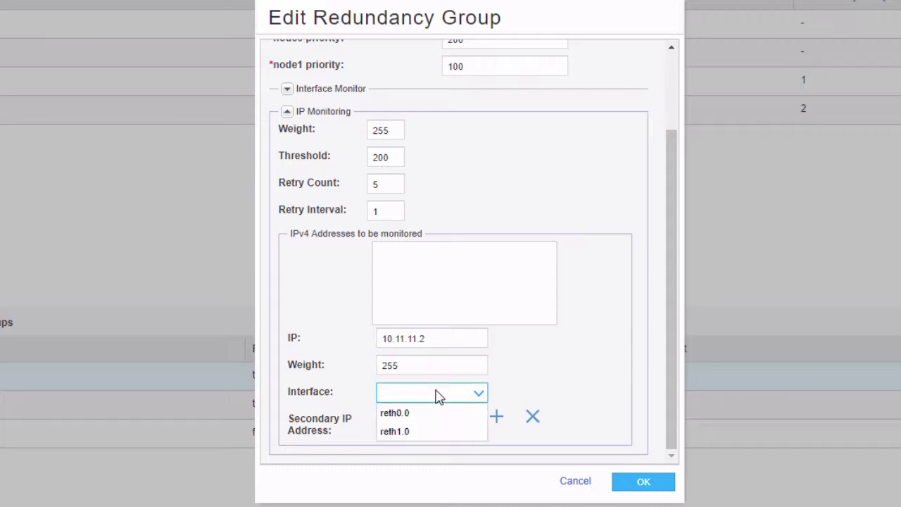
click(426, 414)
click(423, 418)
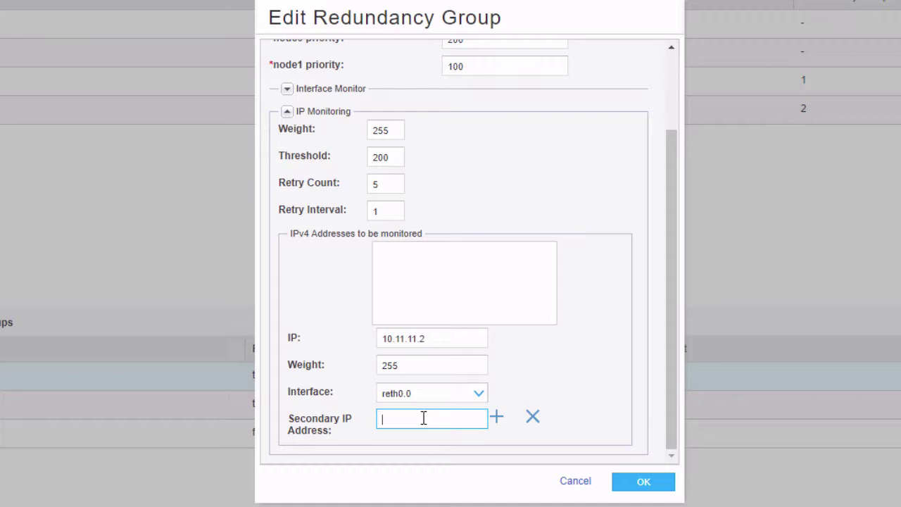
text(10.11.11.3)
click(496, 417)
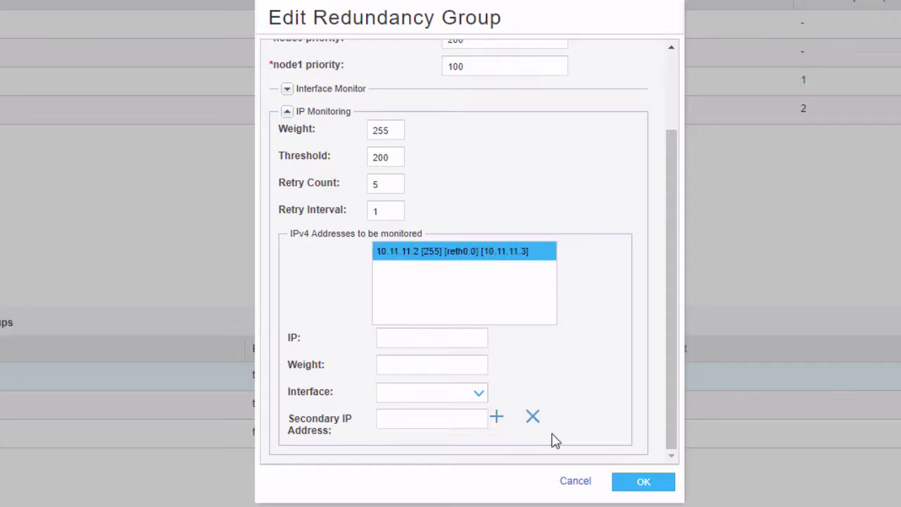
Step: Save redundancy group 1, acknowledge the successful validation, and select redundancy group 2
click(636, 486)
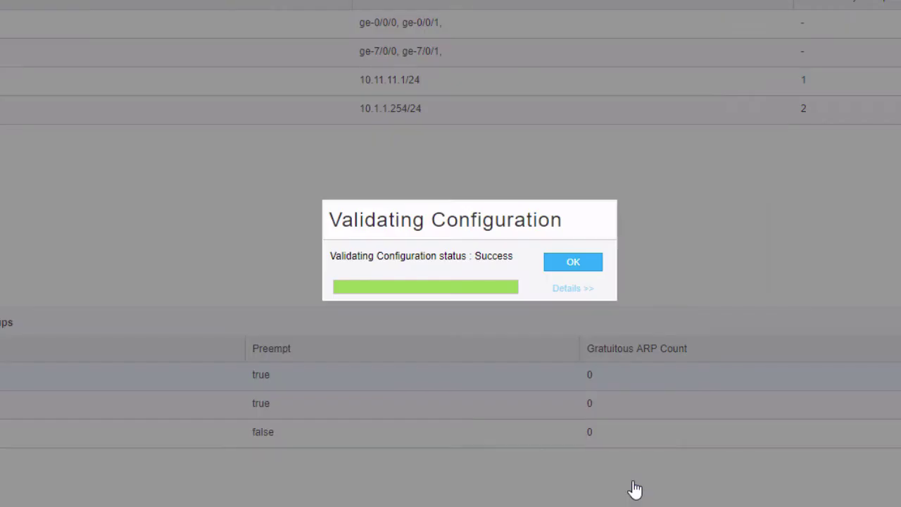
click(552, 266)
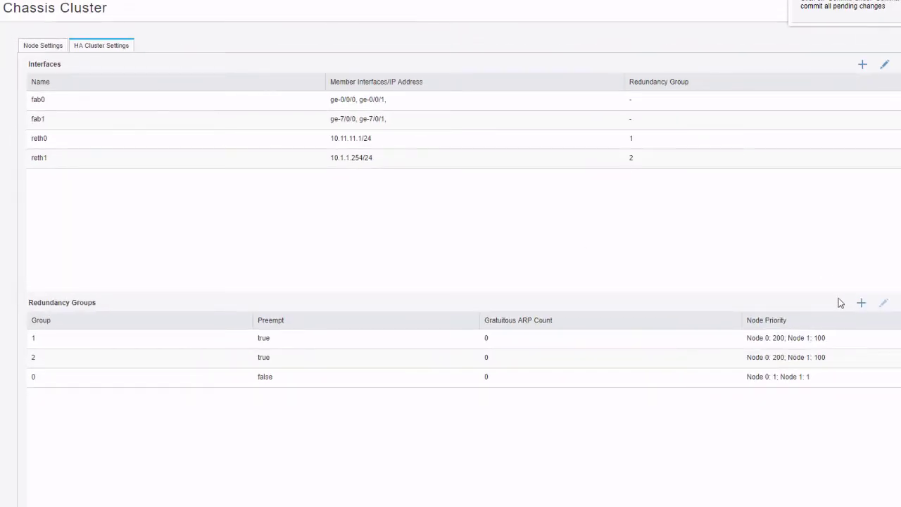
click(771, 337)
click(685, 357)
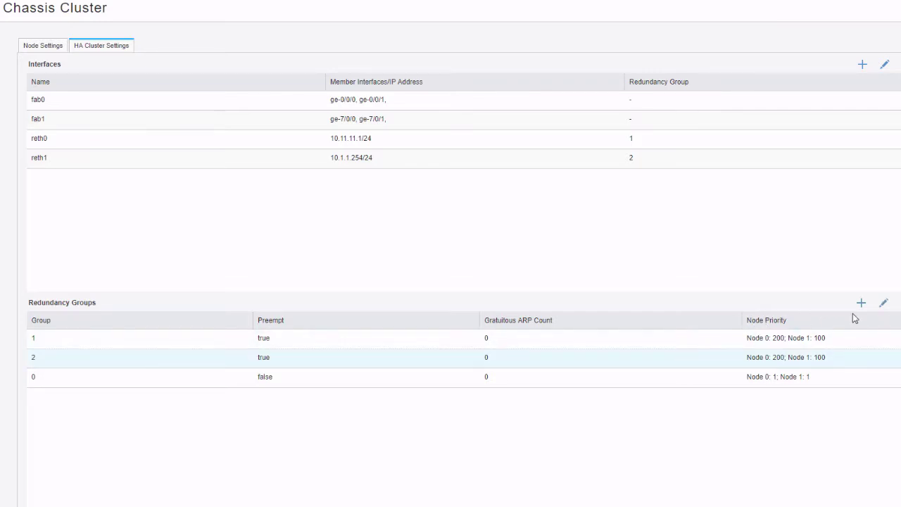
Step: Edit redundancy group 2, add ge-0/0/4 under Interface Monitor with weight 255, and save
click(884, 302)
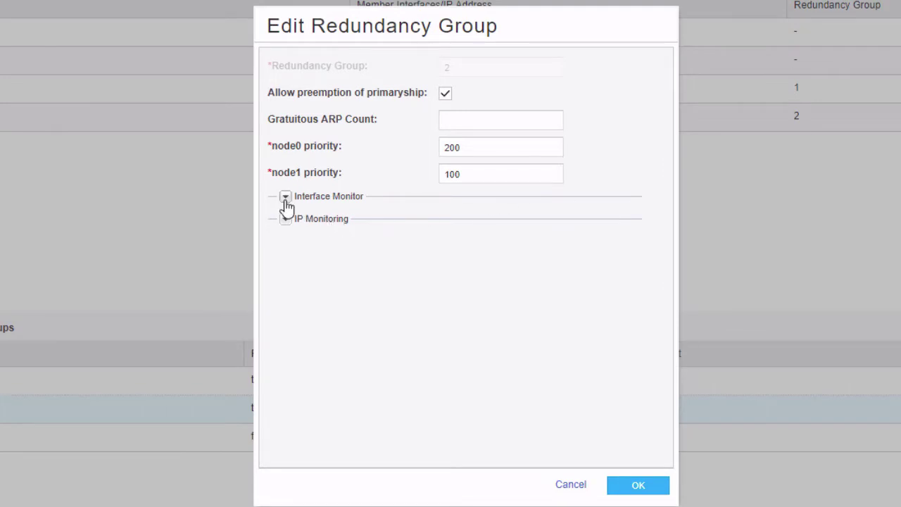
click(286, 200)
click(445, 306)
click(414, 450)
click(420, 328)
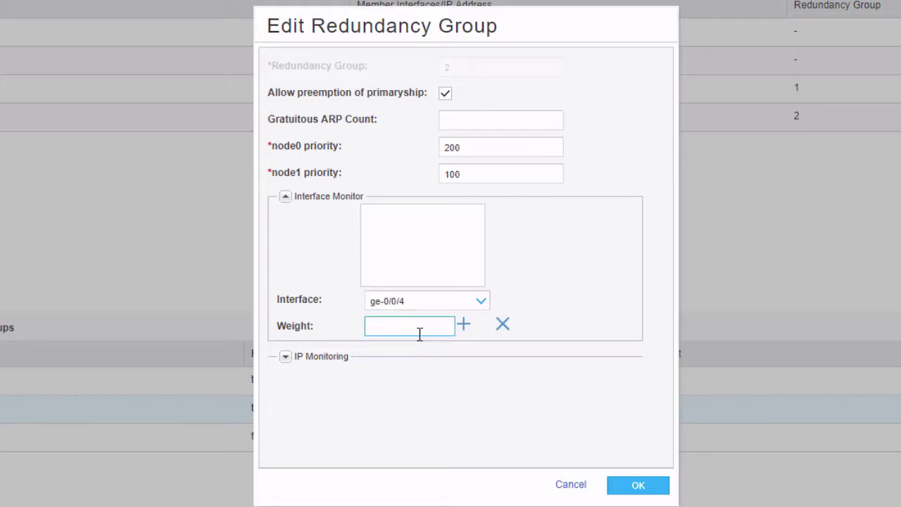
text(255)
click(463, 327)
click(635, 487)
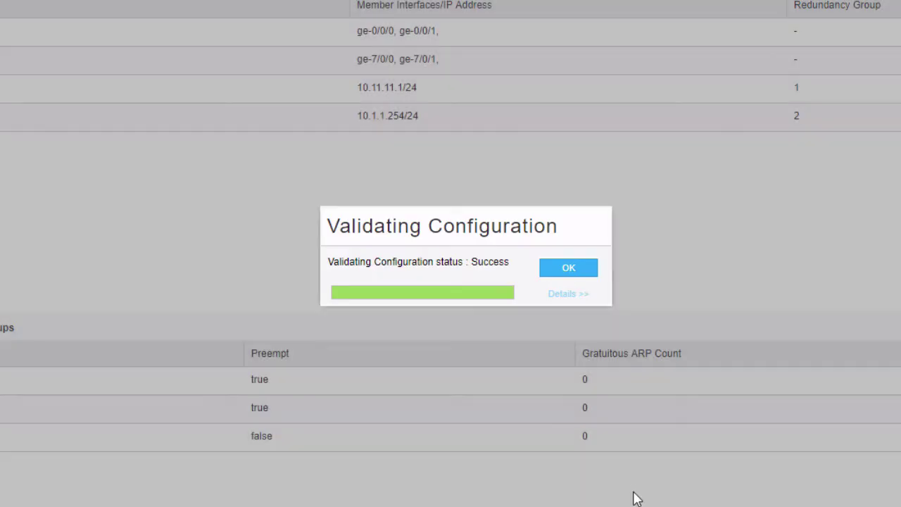
Step: Dismiss the validation success message to view reth0, reth1 and the redundancy groups
click(596, 270)
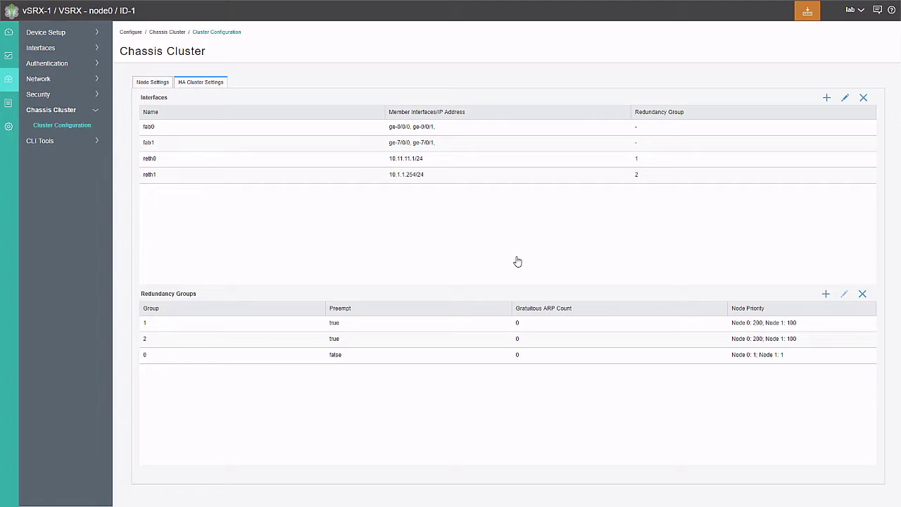
Step: Create a proxy ARP entry for 10.11.11.3 on reth0.0 under Security > NAT, then commit
click(49, 94)
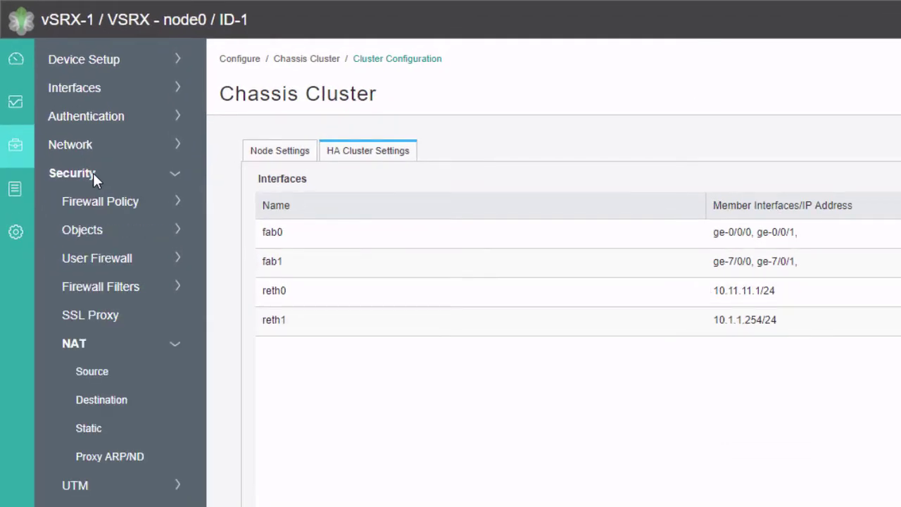
click(86, 454)
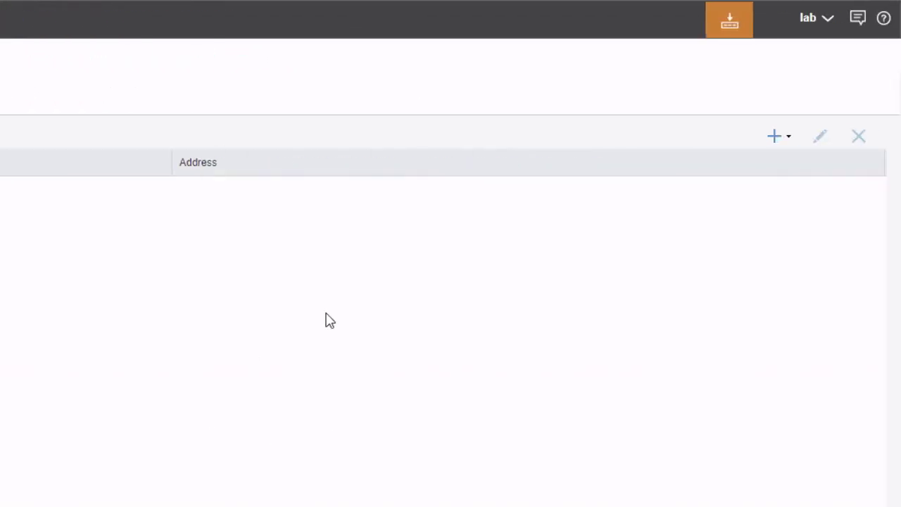
click(787, 138)
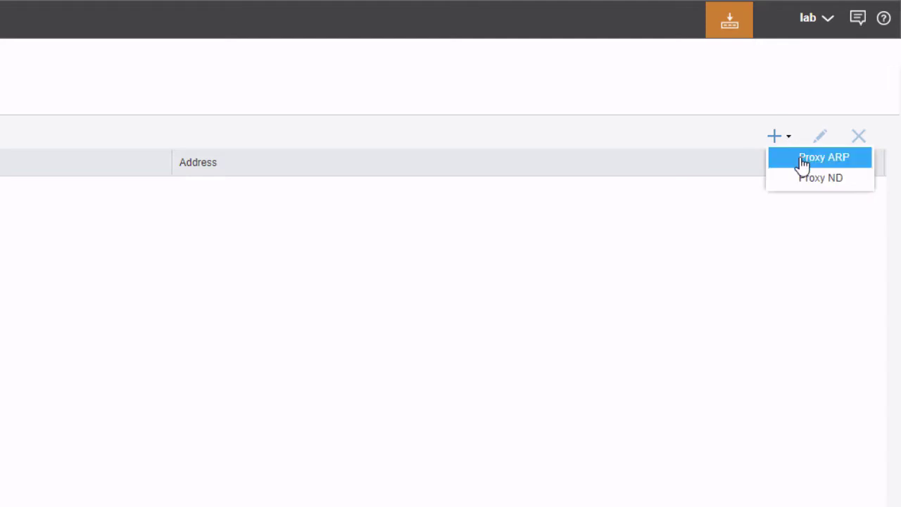
click(803, 159)
click(576, 184)
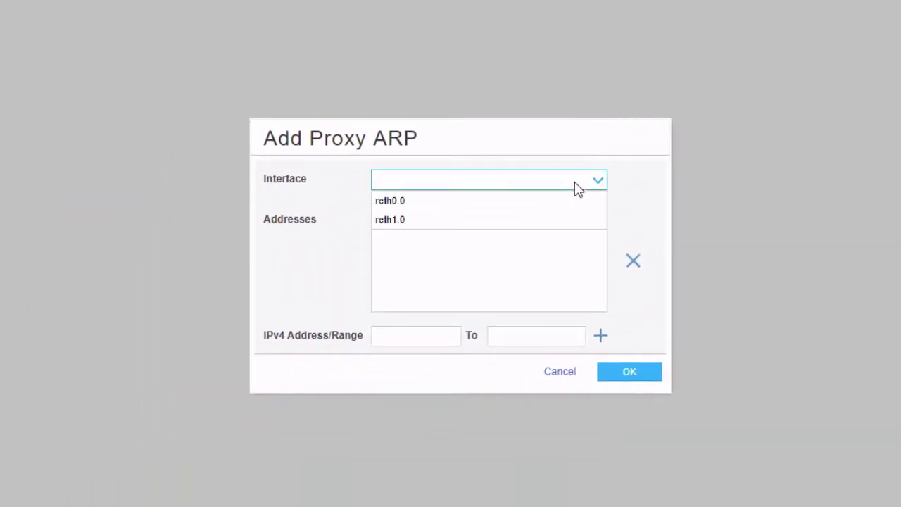
click(546, 206)
click(438, 338)
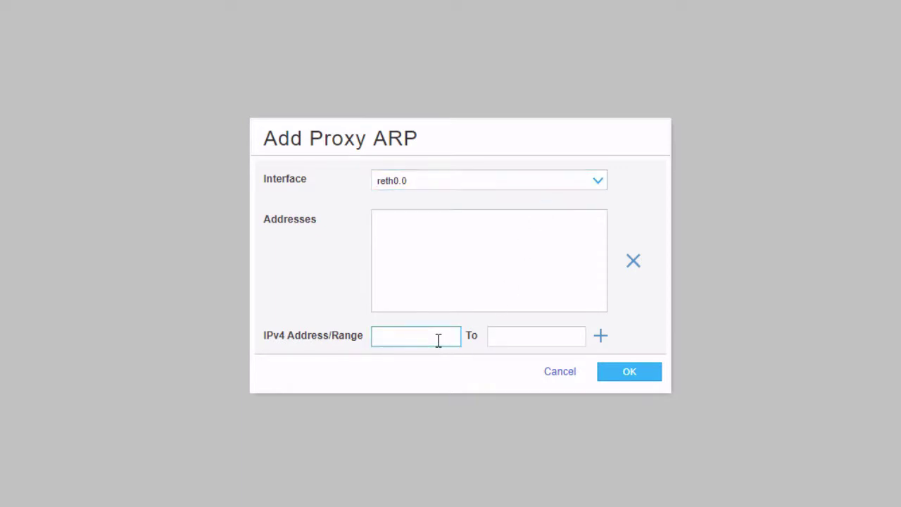
text(10.11.11.3)
click(600, 336)
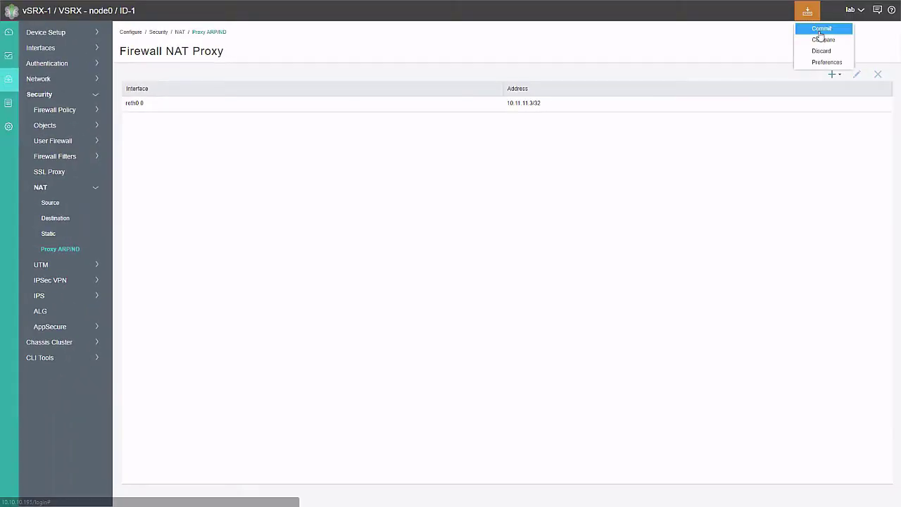
click(820, 31)
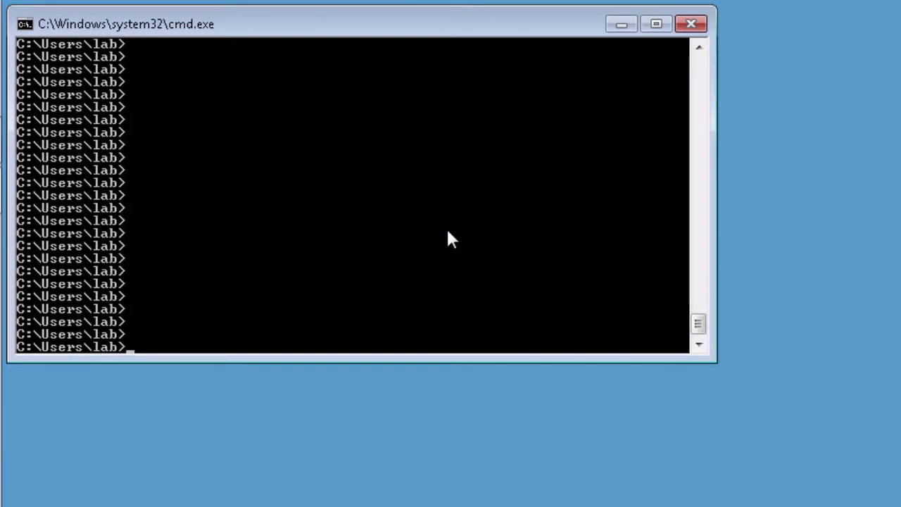
Step: Run 'ping 203.0.113.1 -t' in the Command Prompt
text(ping 203.0.113.1 -t)
key(Return)
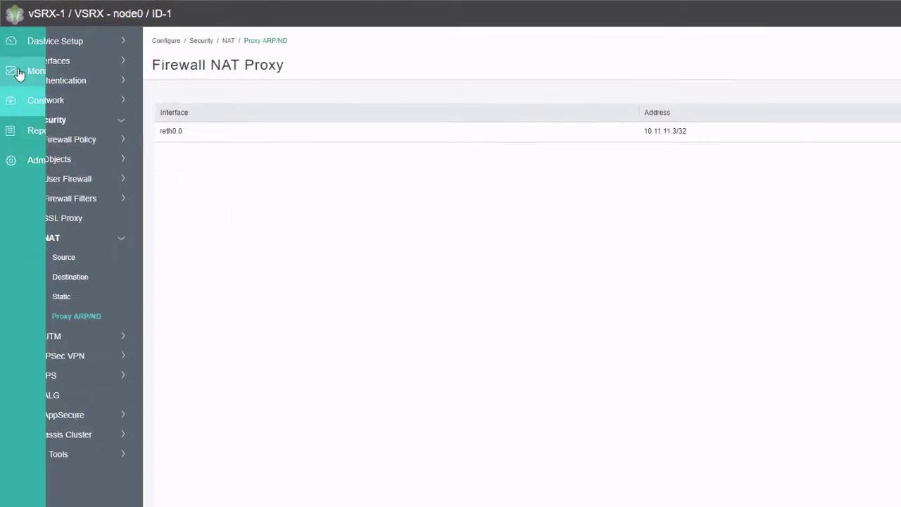
Step: Open Monitor > Security > Flow Session and search node0 for icmp sessions
click(20, 73)
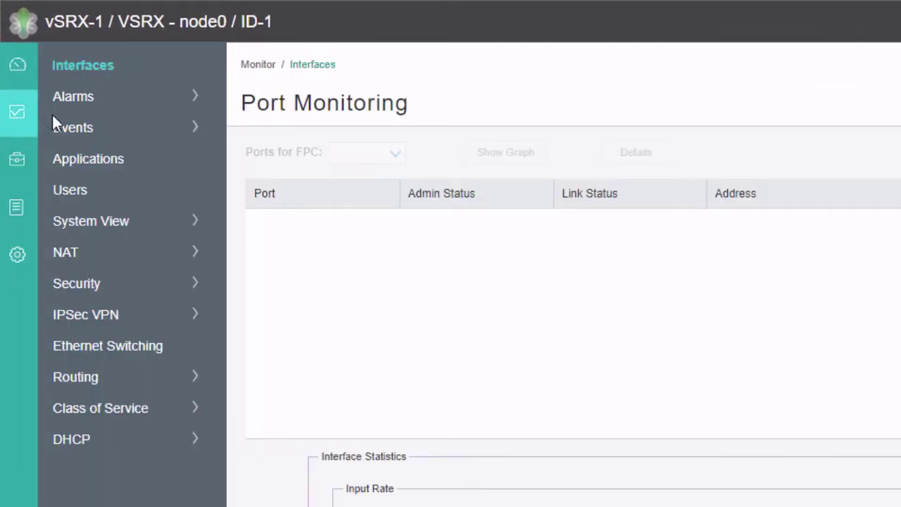
click(84, 282)
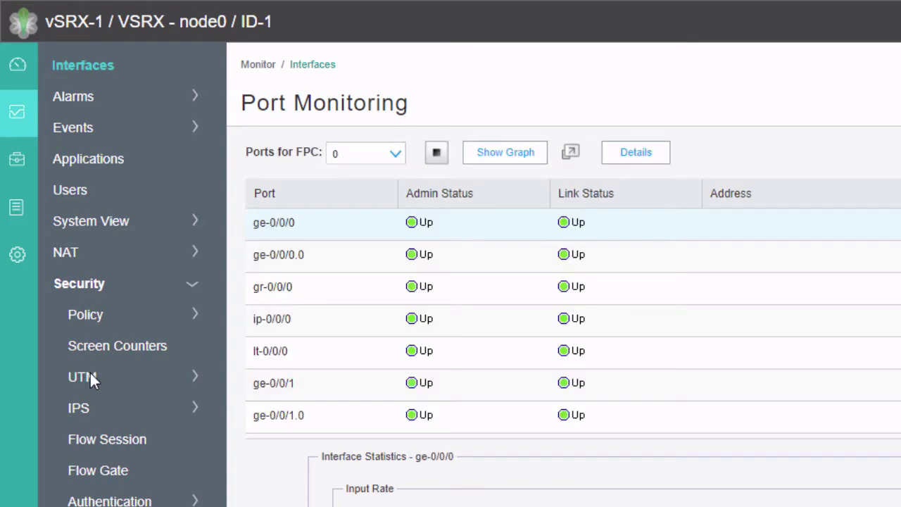
click(78, 438)
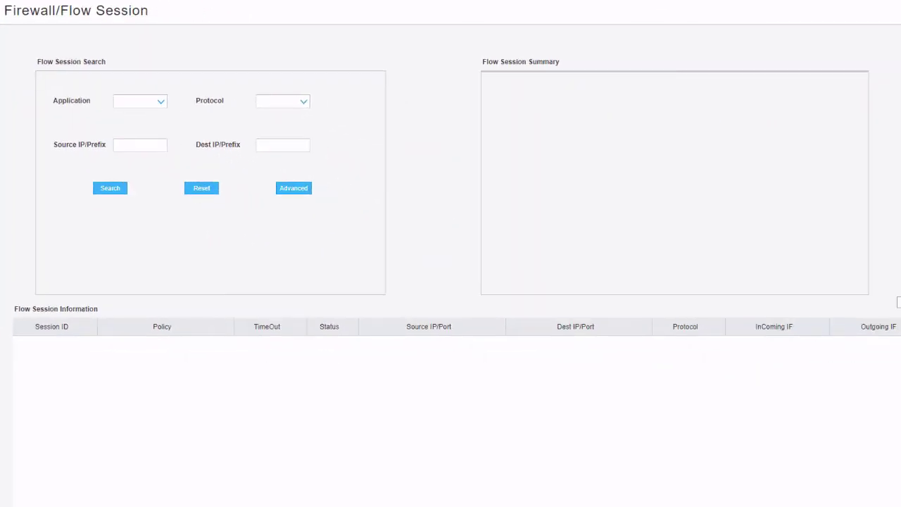
click(296, 103)
text(icmp)
key(Return)
click(118, 189)
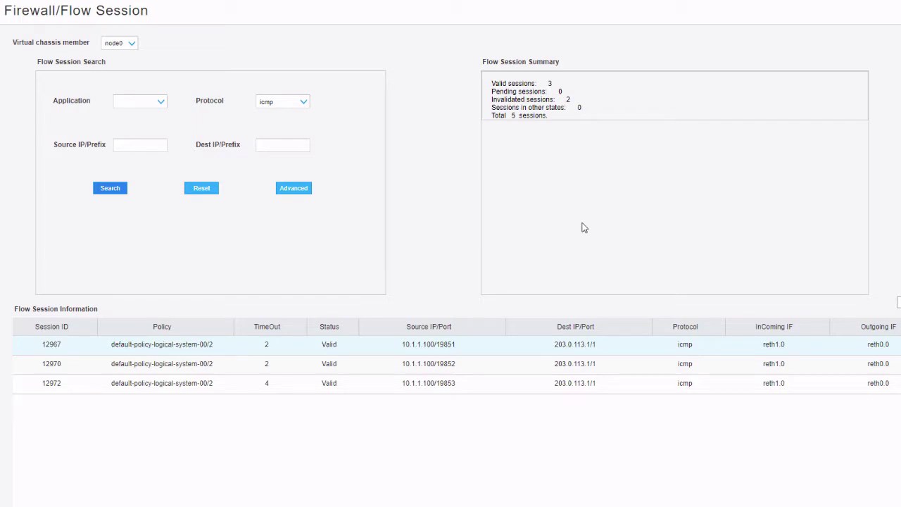
Step: Search node1 for icmp sessions (none), then switch back to node0 and search again
click(132, 44)
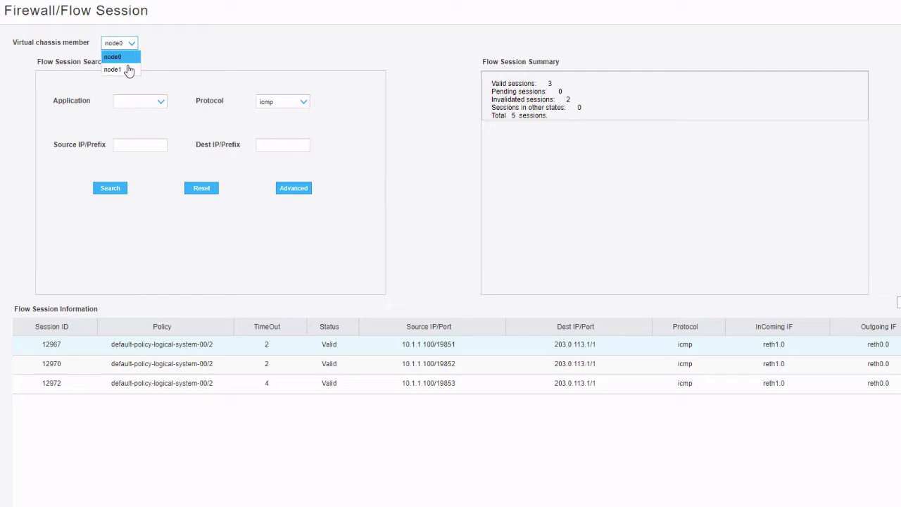
click(127, 70)
click(111, 189)
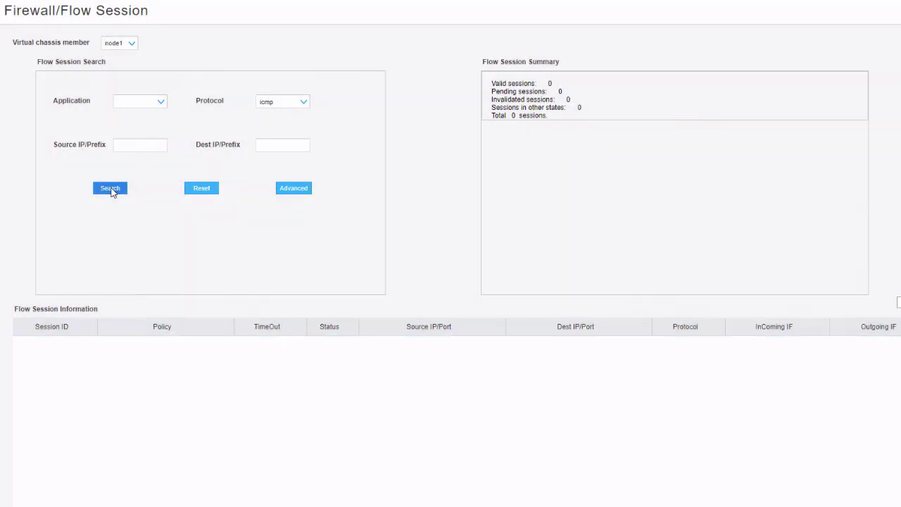
click(117, 44)
click(115, 58)
click(105, 186)
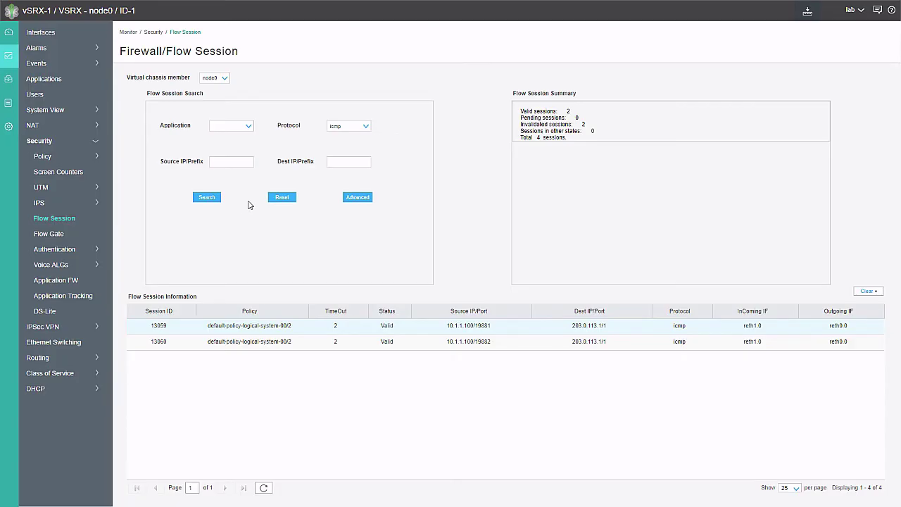
Step: Re-run the icmp search on node0 (now empty), then search node1 to find three sessions
click(214, 199)
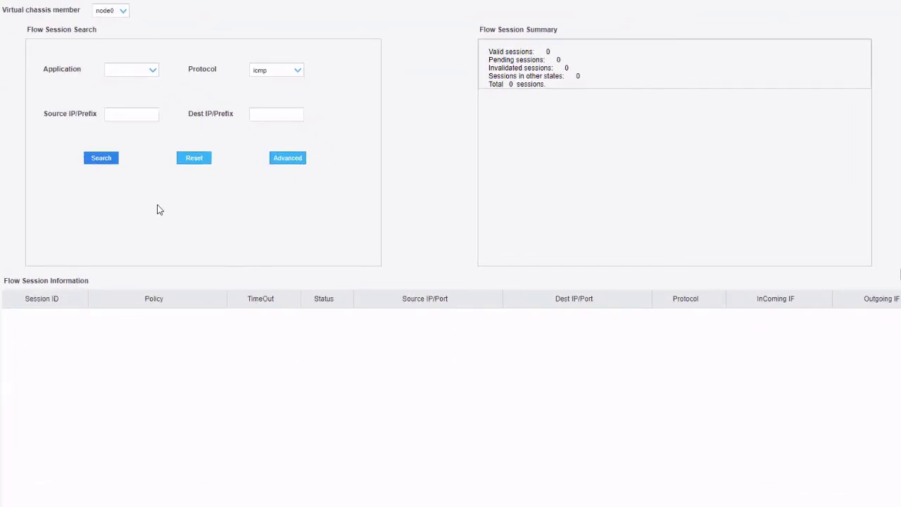
click(111, 162)
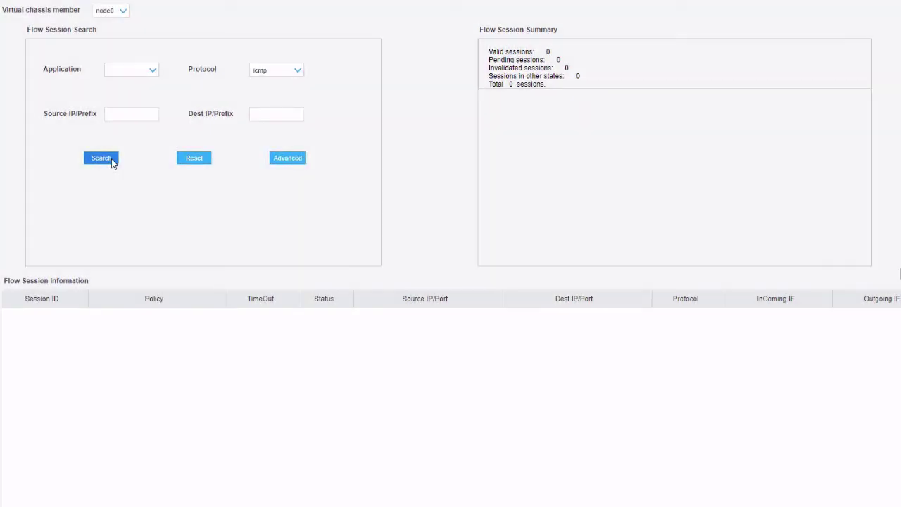
click(118, 10)
click(114, 34)
click(104, 159)
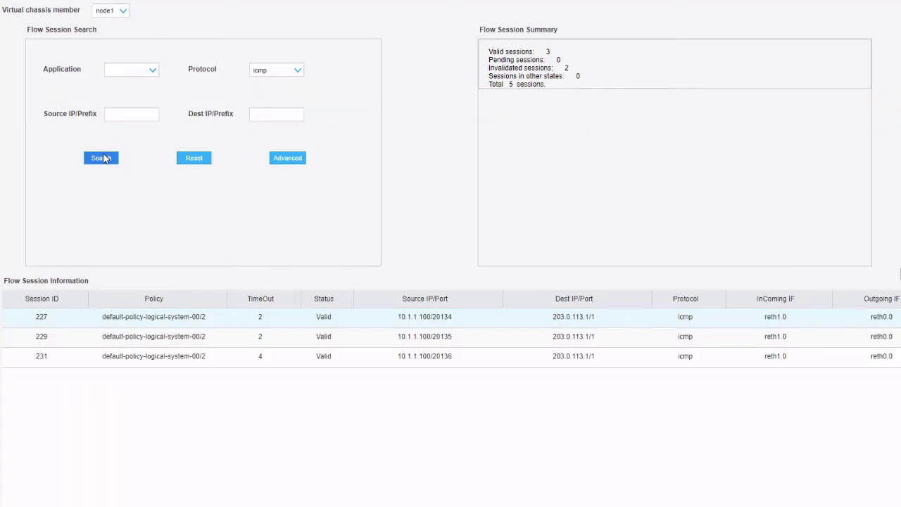